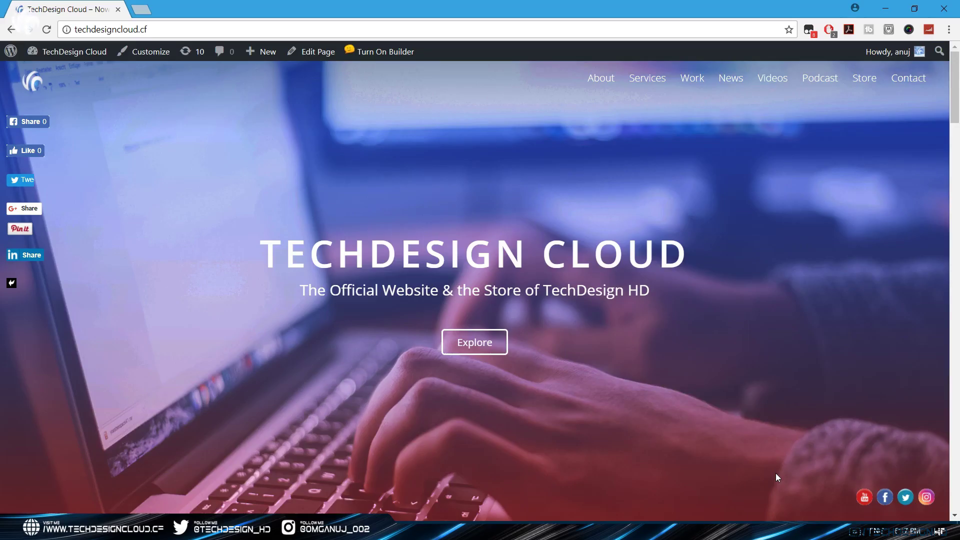
Step: Go from the Dashboard to Media > Add New and highlight the 'Maximum upload file size: 10 MB' note
{"action": "mouse_move", "coordinate": [82, 51]}
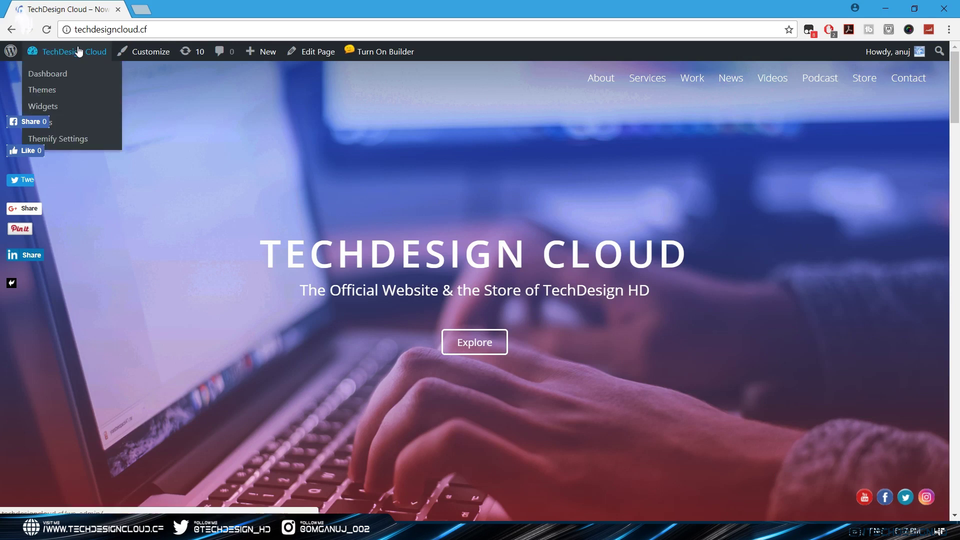
{"action": "left_click", "coordinate": [65, 79]}
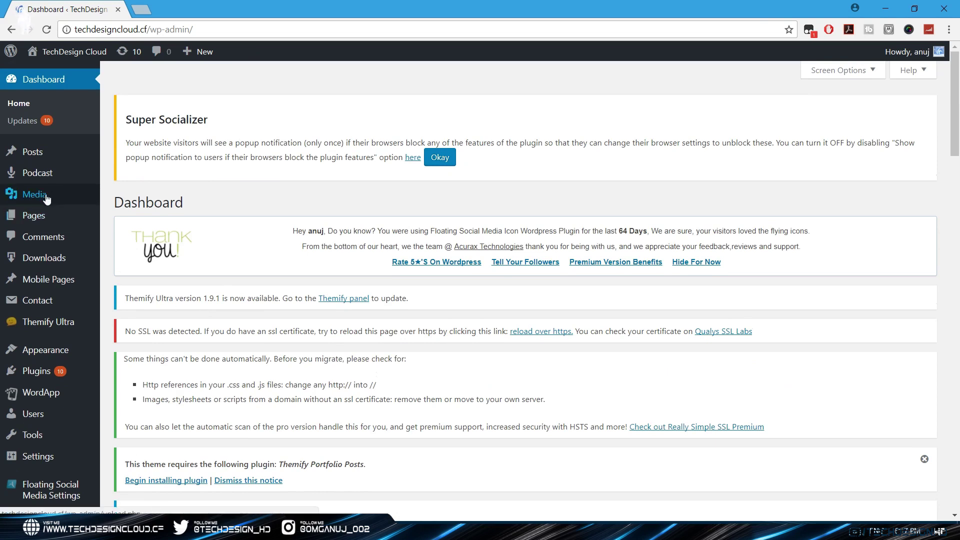
{"action": "left_click", "coordinate": [35, 199]}
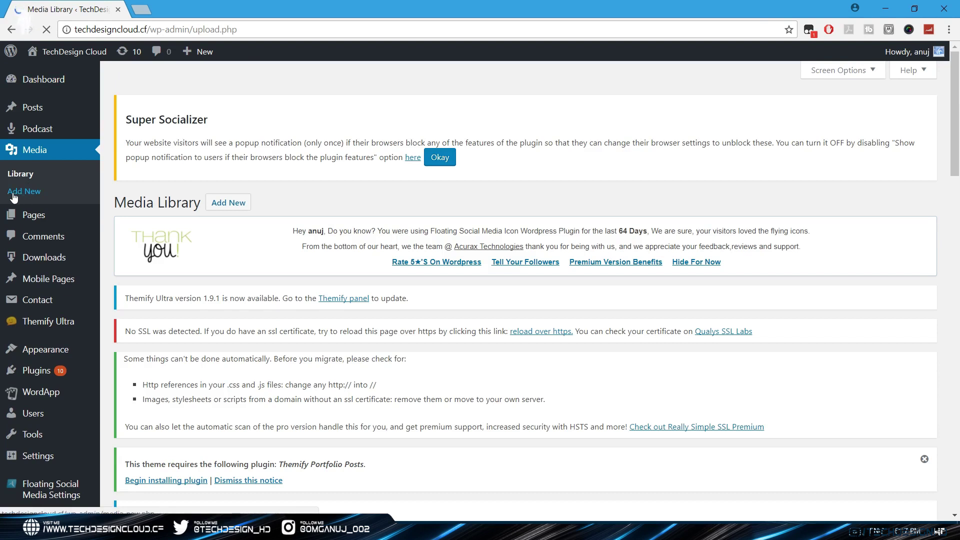
{"action": "scroll", "coordinate": [222, 350], "scroll_direction": "down", "scroll_amount": 2}
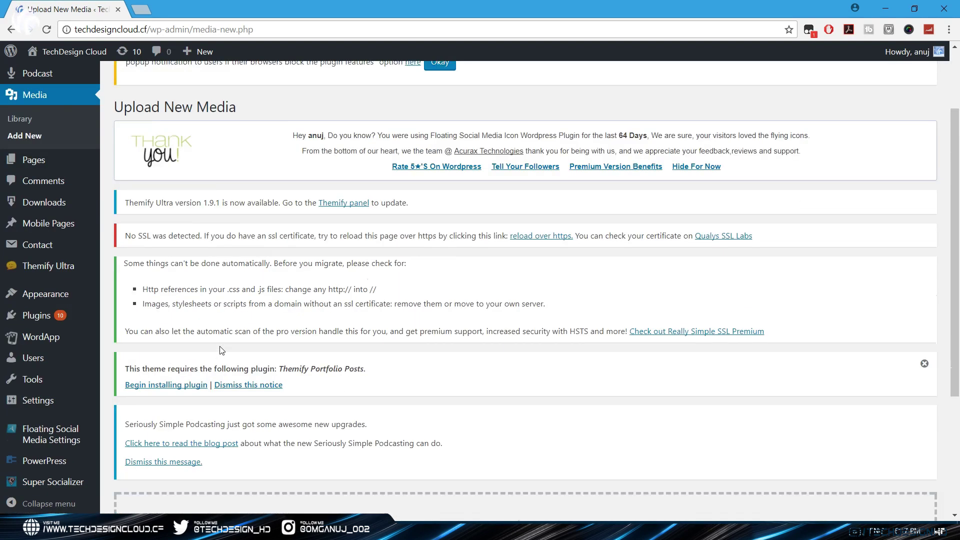
{"action": "scroll", "coordinate": [221, 350], "scroll_direction": "down", "scroll_amount": 4}
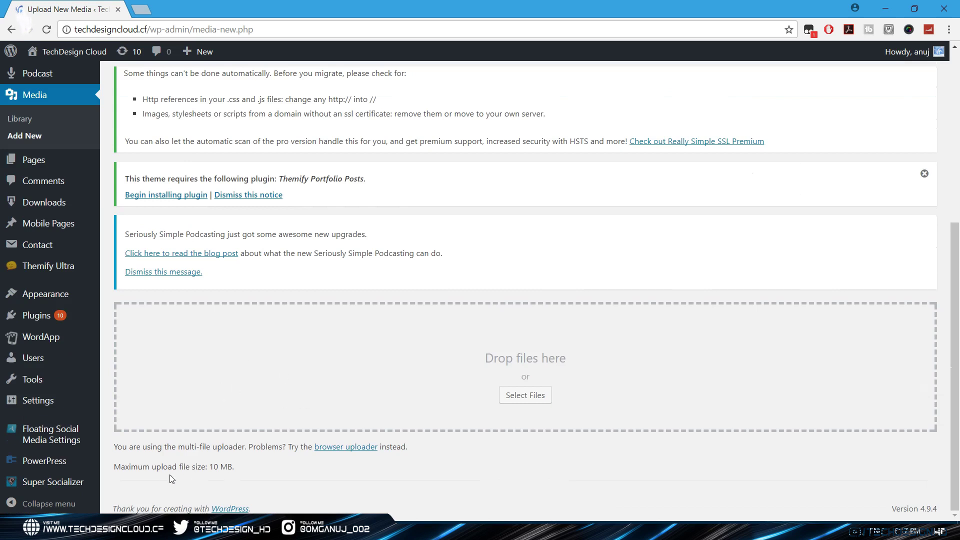
{"action": "left_click_drag", "start_coordinate": [116, 467], "coordinate": [235, 467]}
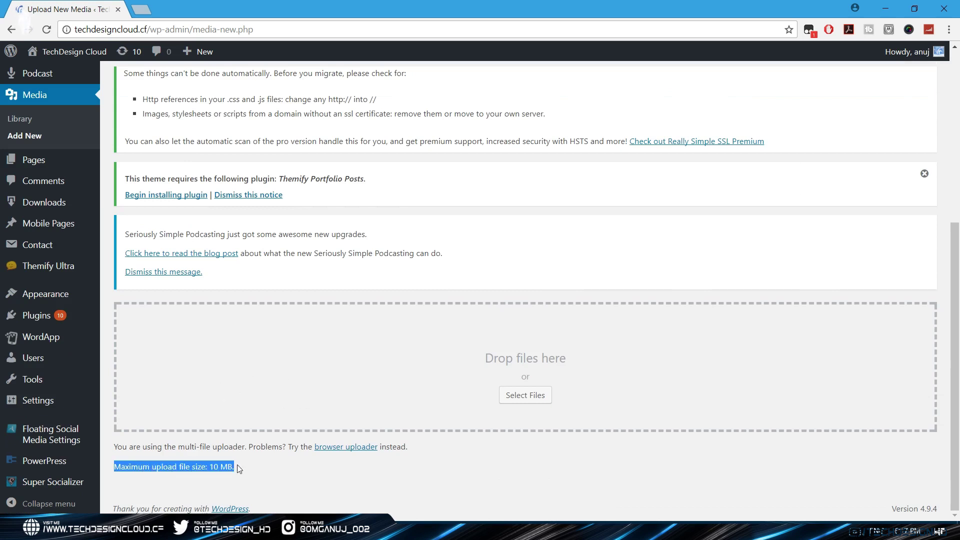
{"action": "left_click", "coordinate": [241, 473]}
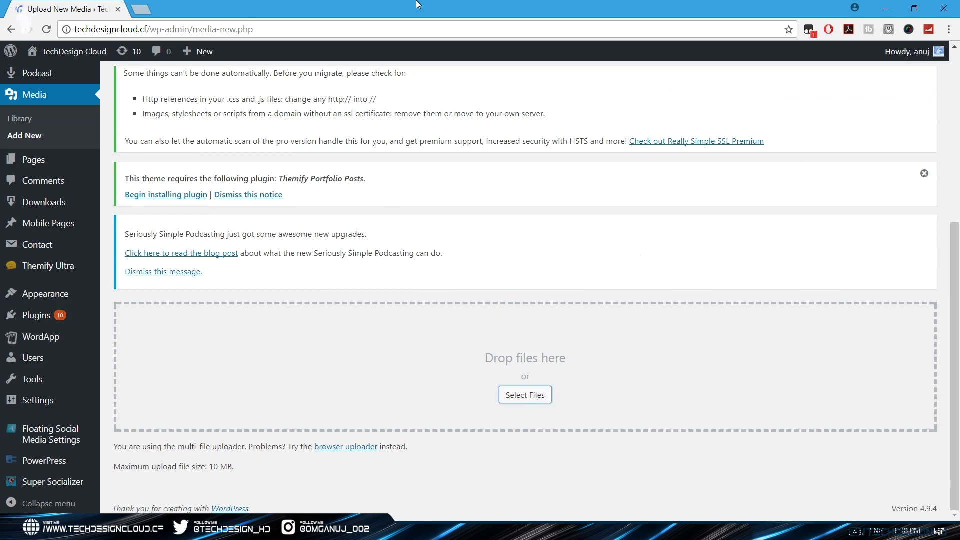
Step: Restore the browser window to a smaller size so the desktop files are visible
{"action": "left_click_drag", "start_coordinate": [419, 5], "coordinate": [421, 205]}
{"action": "left_click", "coordinate": [949, 4]}
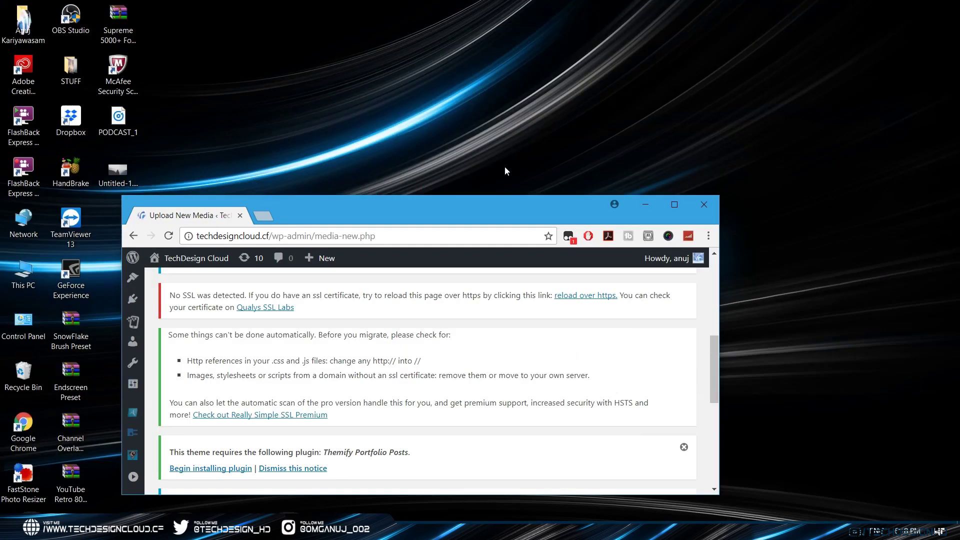
{"action": "double_click", "coordinate": [502, 205]}
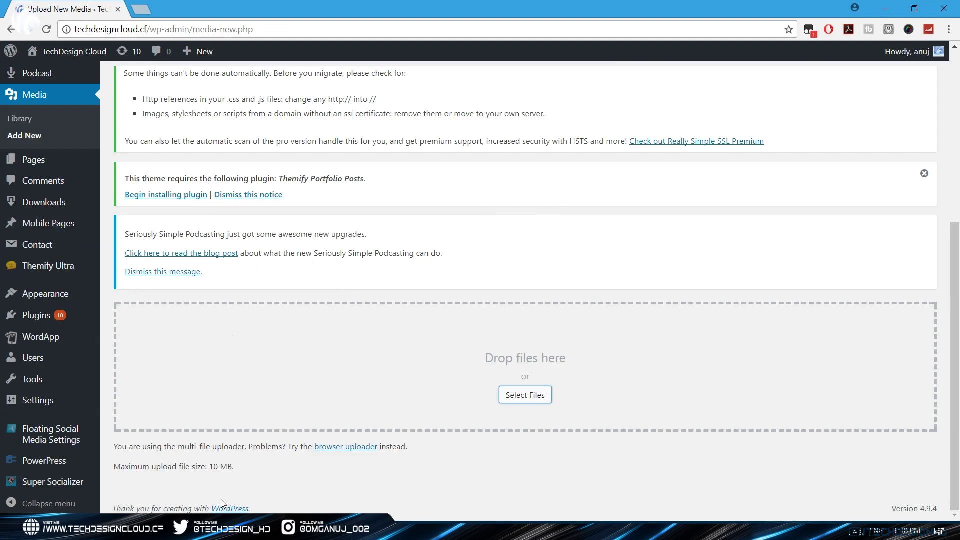
{"action": "double_click", "coordinate": [434, 5]}
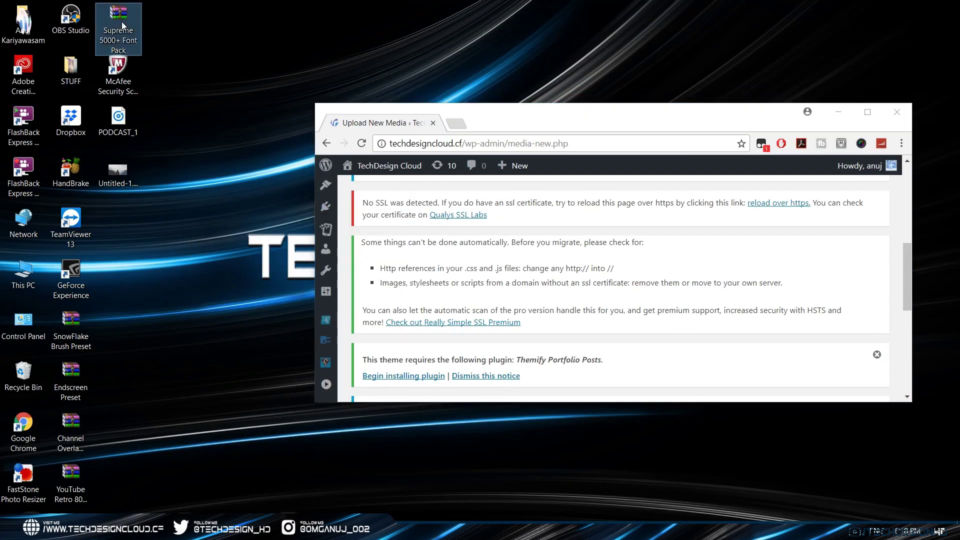
Step: Confirm Supreme 5000+ Font Pack.7z is 385 MB, then drop it onto the upload area
{"action": "right_click", "coordinate": [122, 22]}
{"action": "left_click", "coordinate": [150, 366]}
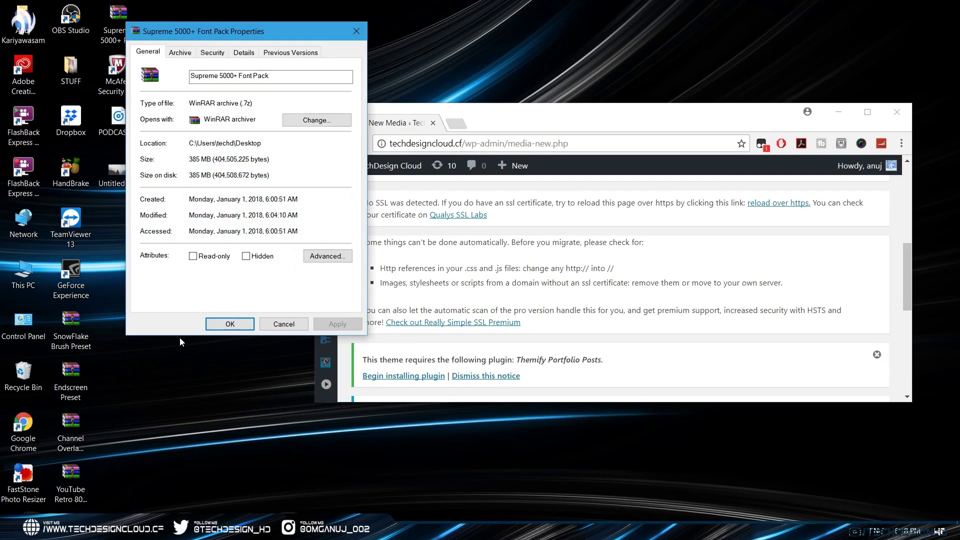
{"action": "double_click", "coordinate": [195, 159]}
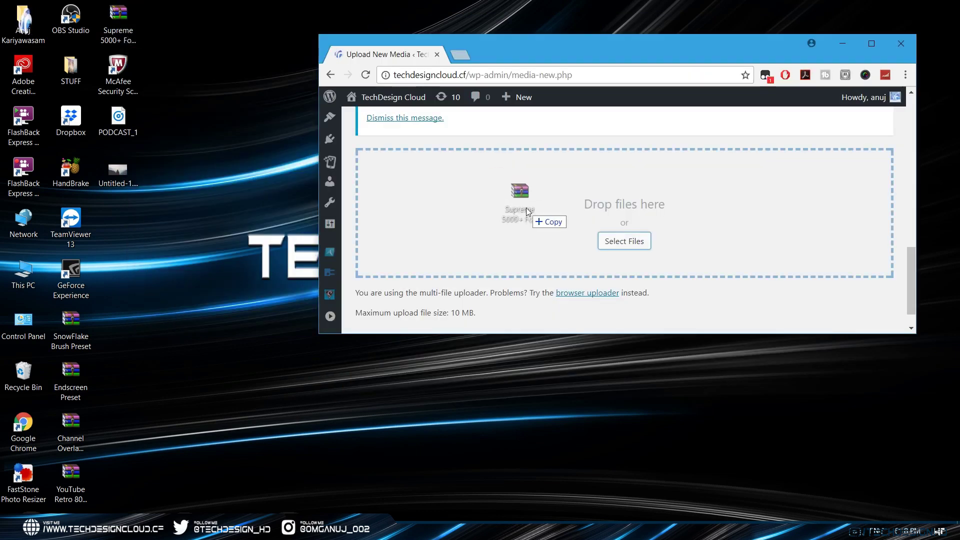
{"action": "left_click_drag", "start_coordinate": [526, 208], "coordinate": [538, 212]}
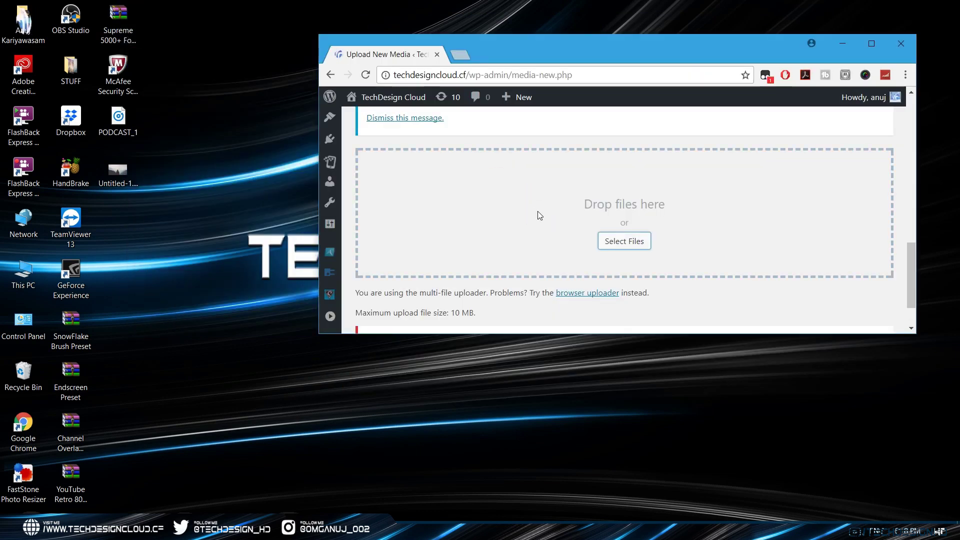
{"action": "double_click", "coordinate": [564, 58]}
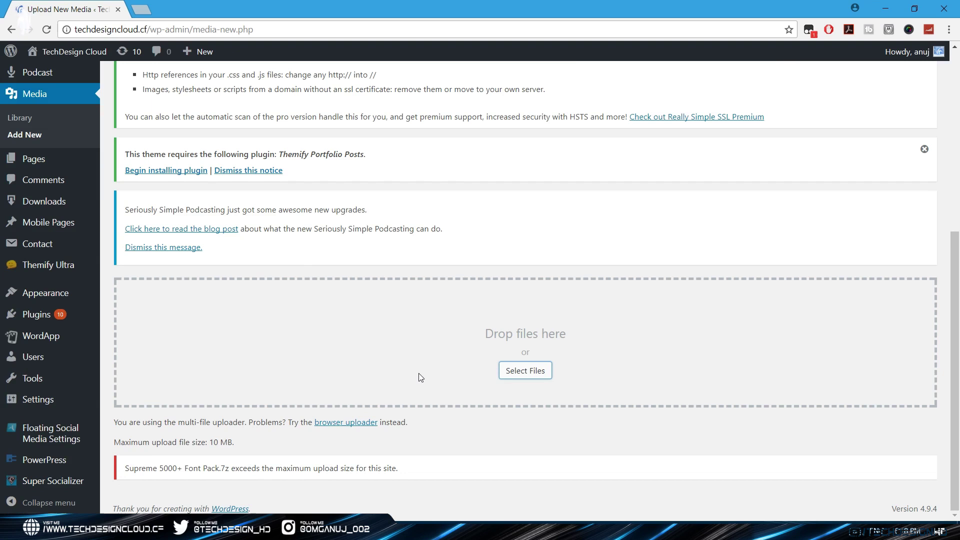
Step: Go to Plugins > Add New and search for 'tuxedo file upload'
{"action": "mouse_move", "coordinate": [39, 325]}
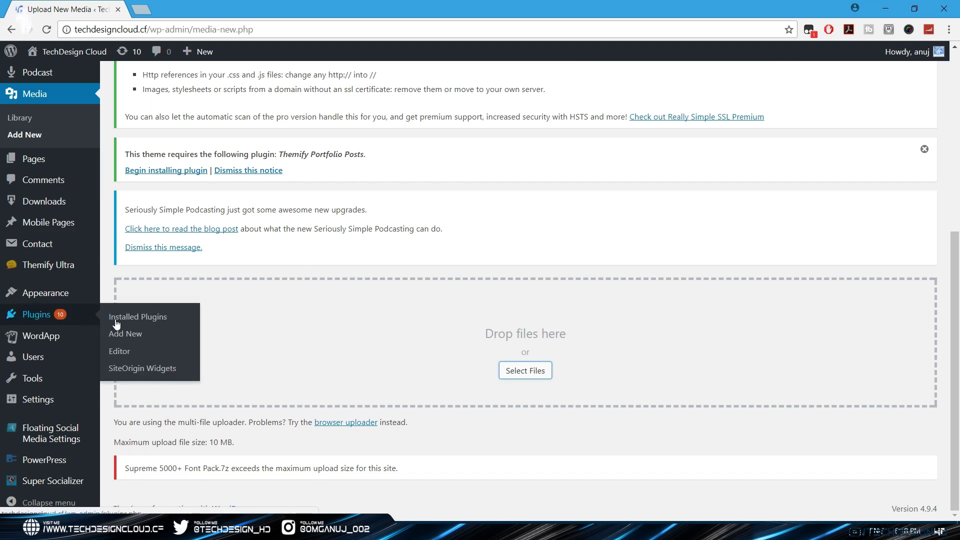
{"action": "left_click", "coordinate": [129, 338]}
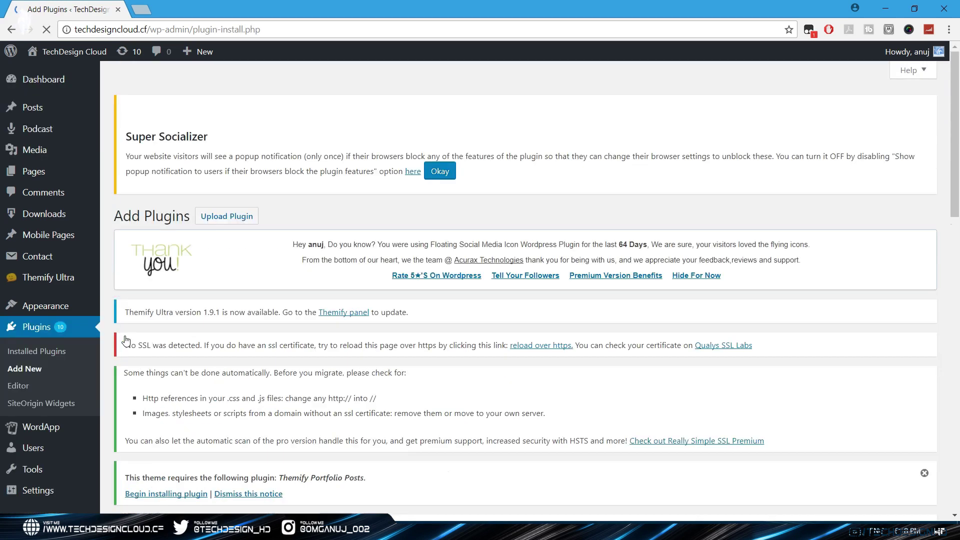
{"action": "scroll", "coordinate": [283, 420], "scroll_direction": "down", "scroll_amount": 7}
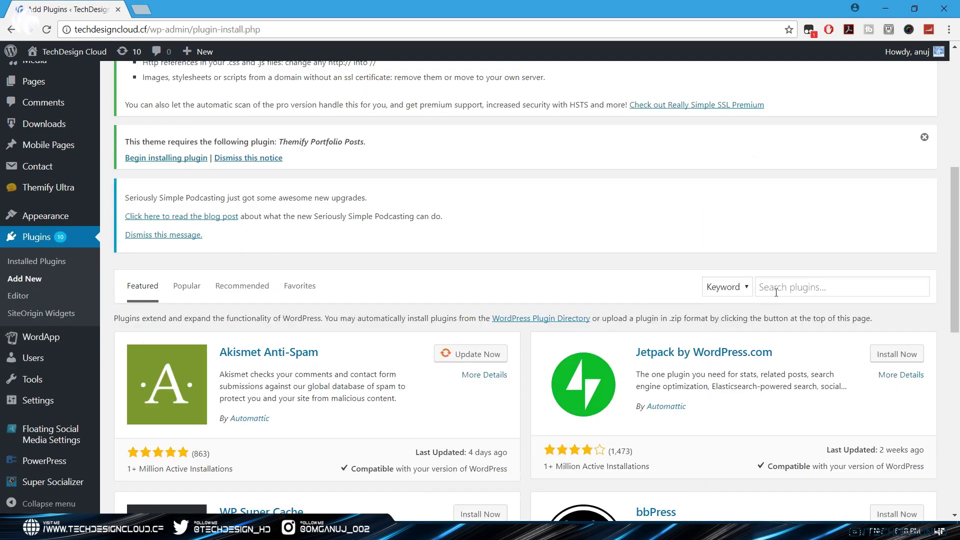
{"action": "left_click", "coordinate": [775, 291]}
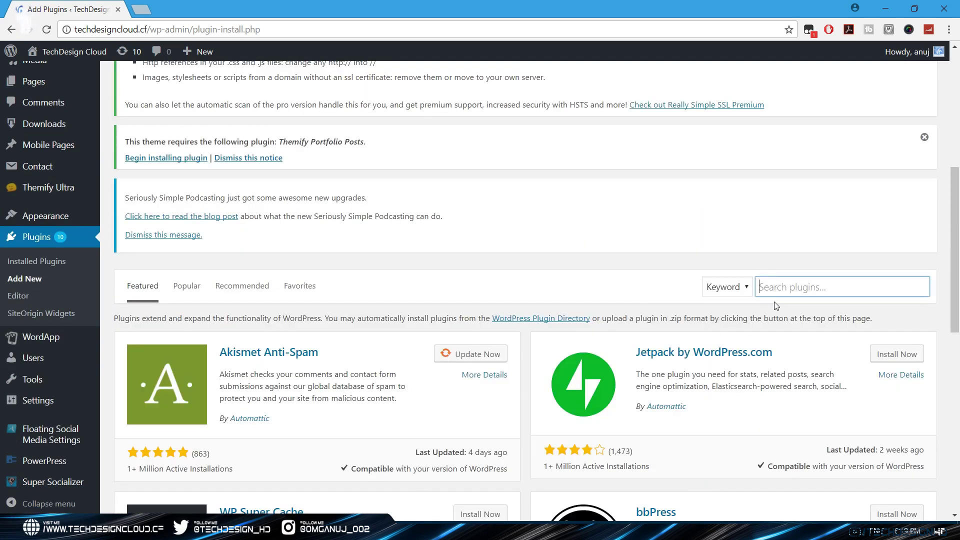
{"action": "type", "text": "tuxedo"}
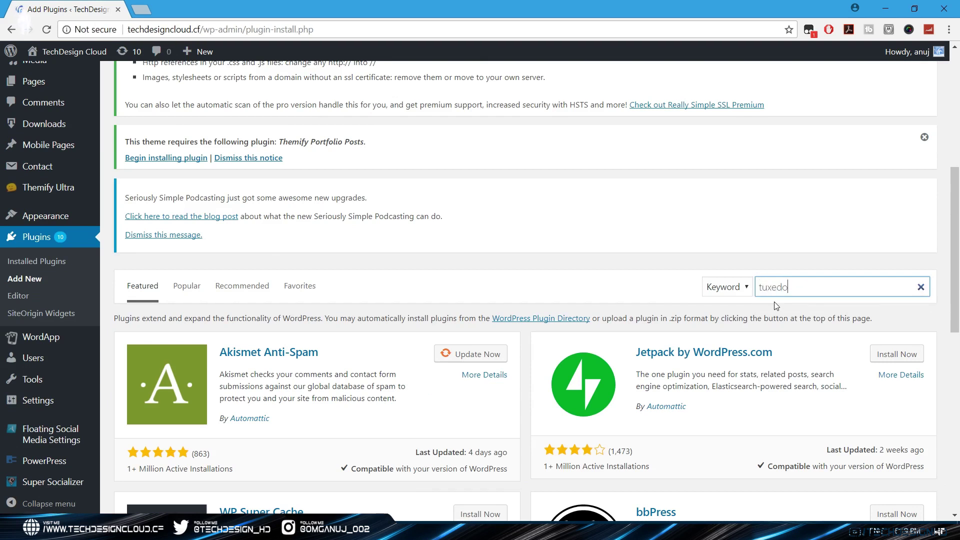
{"action": "type", "text": " file upload"}
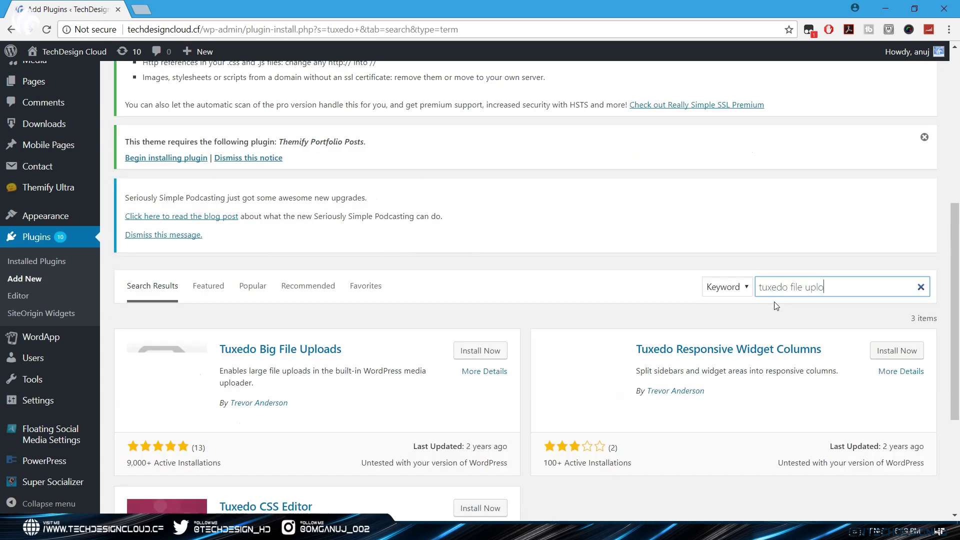
{"action": "scroll", "coordinate": [614, 408], "scroll_direction": "down", "scroll_amount": 4}
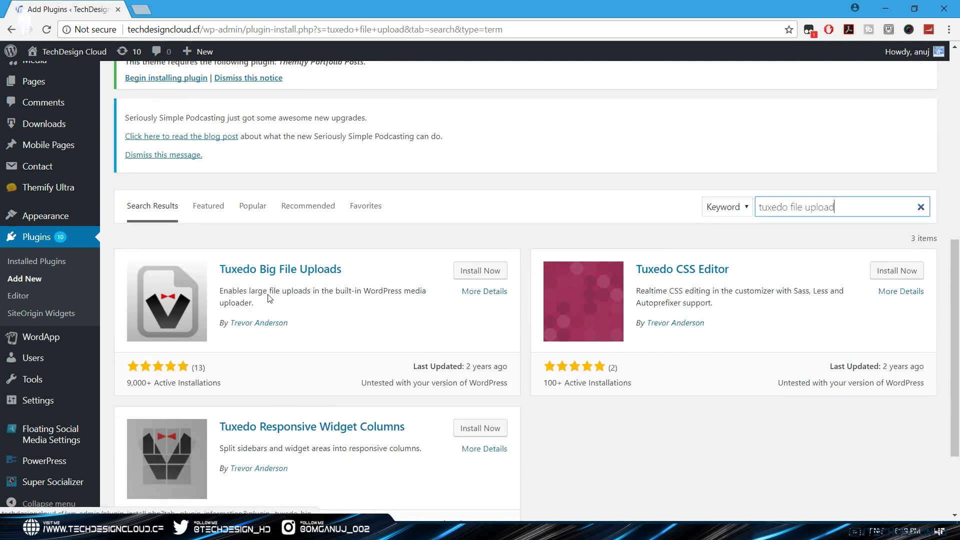
Step: Open the Tuxedo Big File Uploads plugin details and install it
{"action": "left_click", "coordinate": [481, 292]}
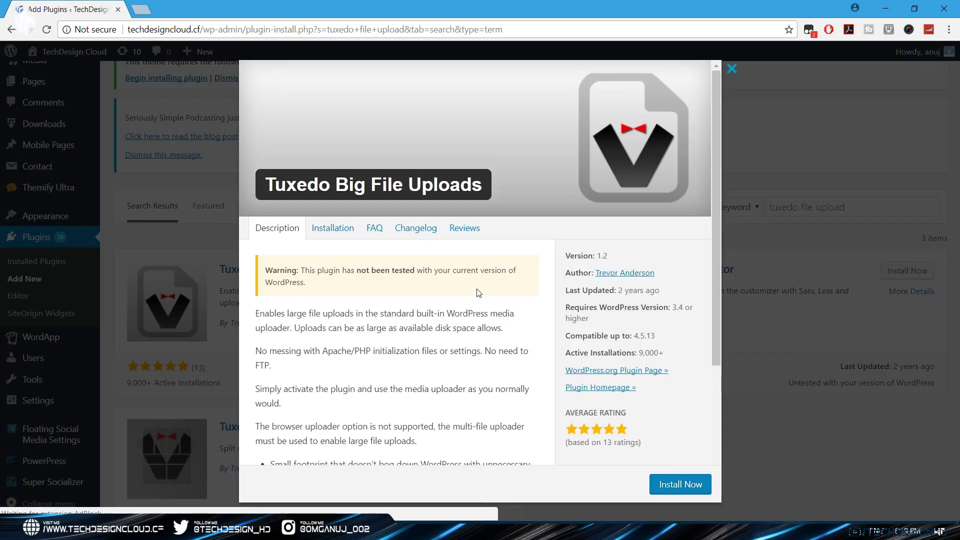
{"action": "scroll", "coordinate": [495, 339], "scroll_direction": "down", "scroll_amount": 2}
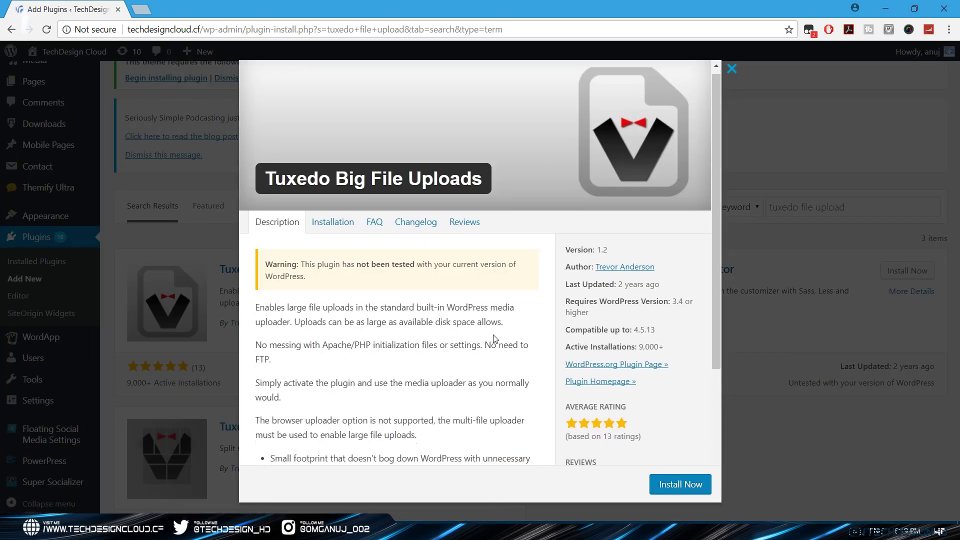
{"action": "scroll", "coordinate": [495, 339], "scroll_direction": "down", "scroll_amount": 2}
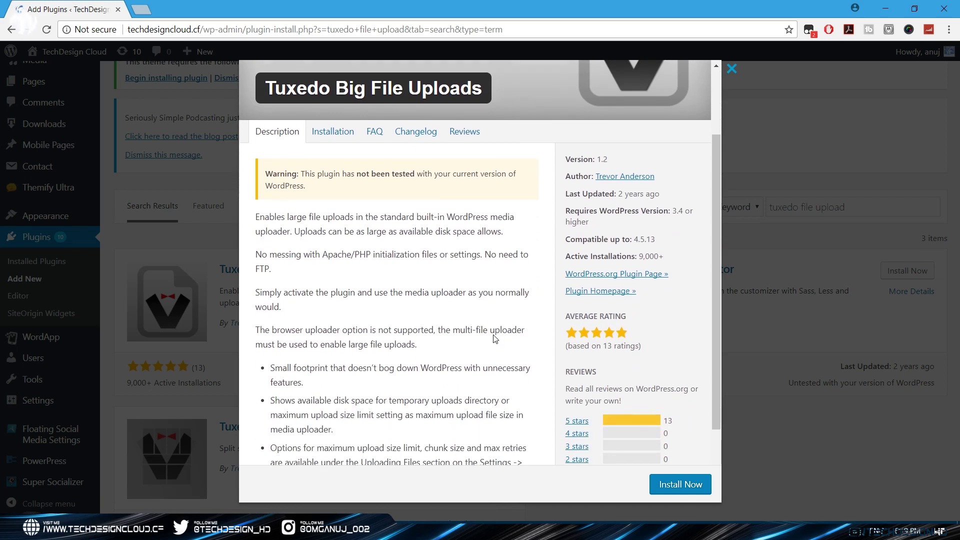
{"action": "scroll", "coordinate": [494, 339], "scroll_direction": "down", "scroll_amount": 2}
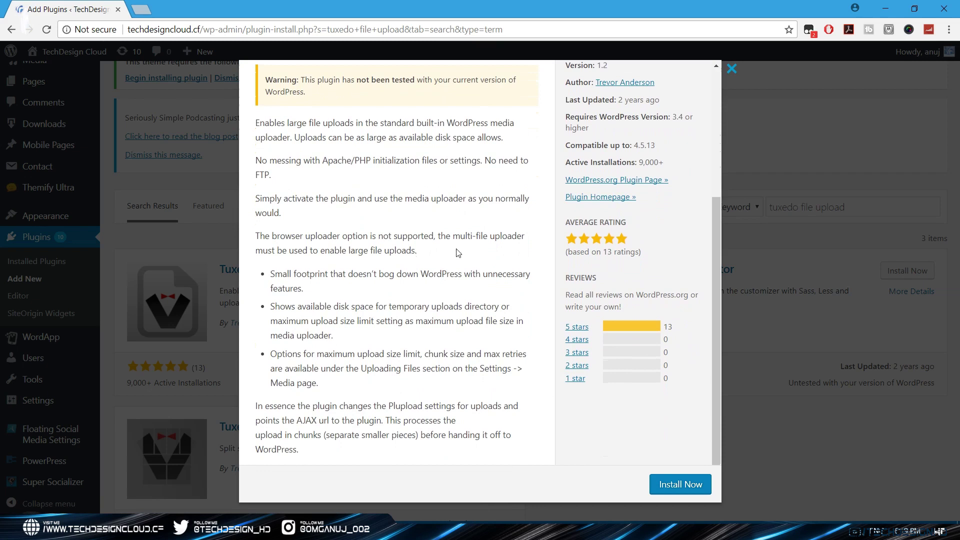
{"action": "scroll", "coordinate": [444, 331], "scroll_direction": "up", "scroll_amount": 1}
{"action": "scroll", "coordinate": [443, 332], "scroll_direction": "up", "scroll_amount": 3}
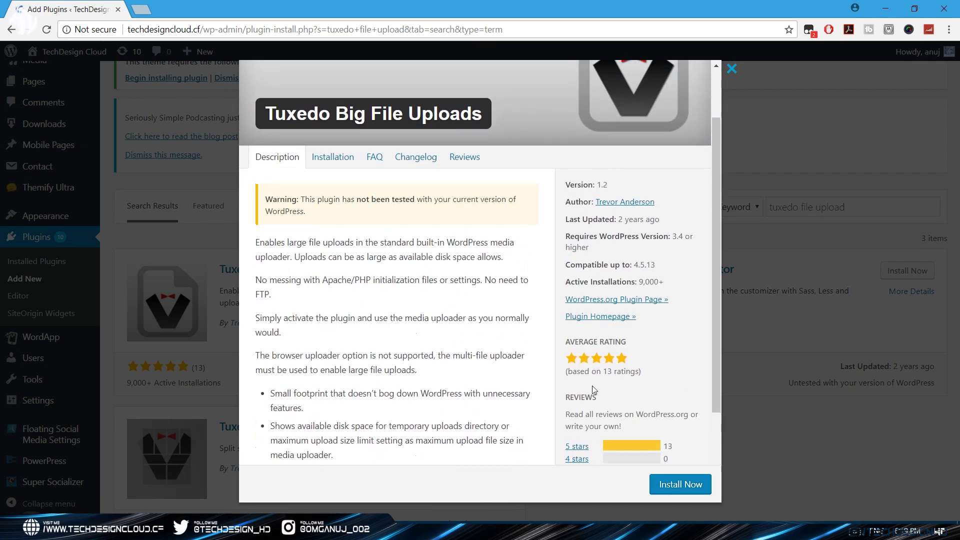
{"action": "left_click", "coordinate": [682, 485]}
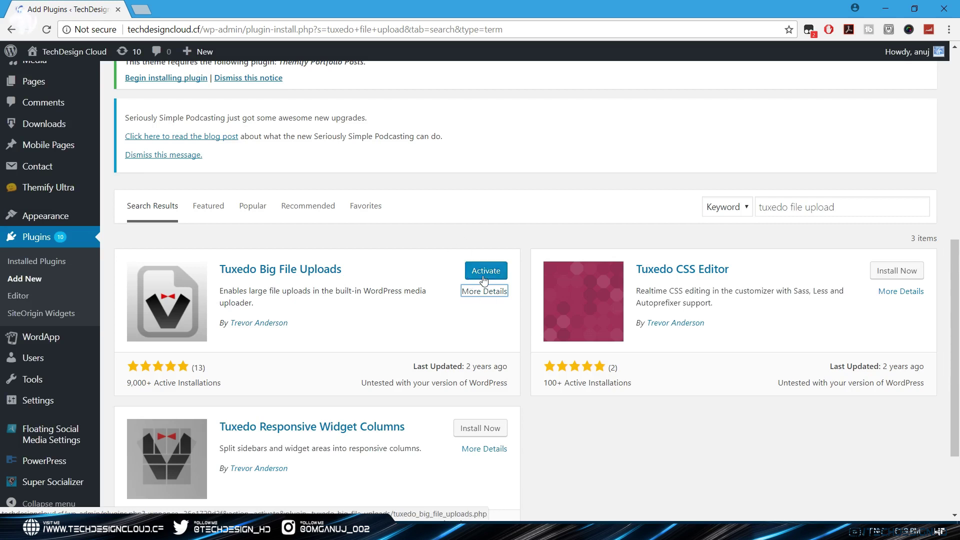
Step: Activate the newly installed Tuxedo Big File Uploads plugin
{"action": "left_click", "coordinate": [484, 272]}
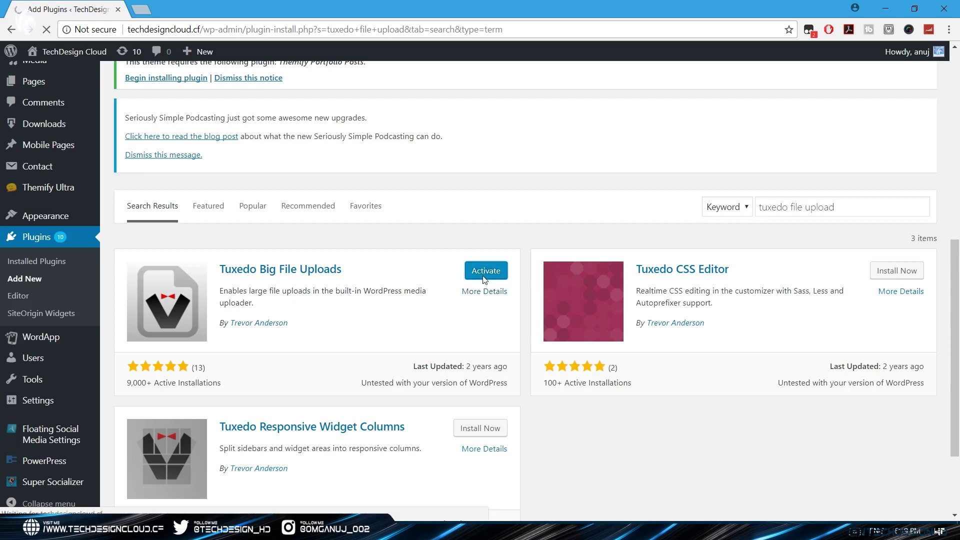
{"action": "scroll", "coordinate": [414, 385], "scroll_direction": "down", "scroll_amount": 15}
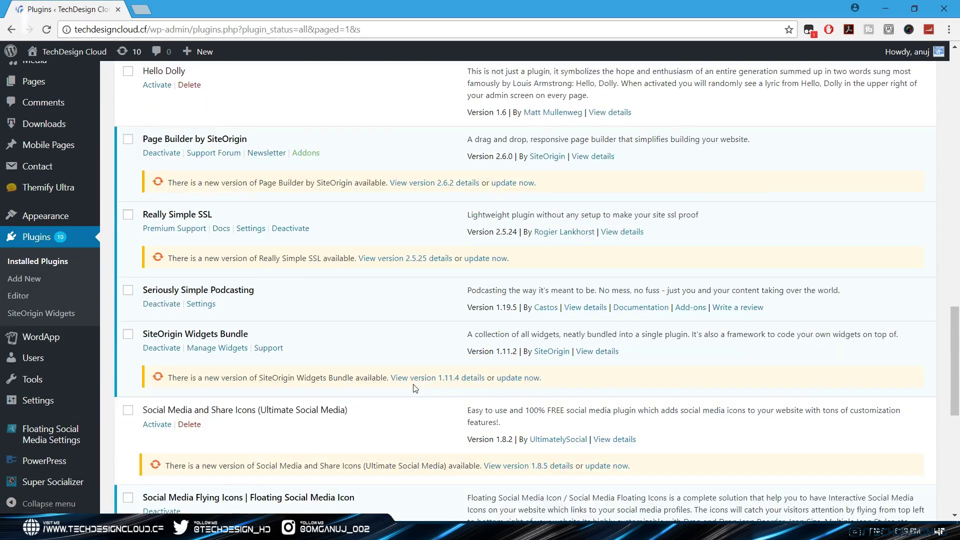
{"action": "scroll", "coordinate": [414, 388], "scroll_direction": "down", "scroll_amount": 8}
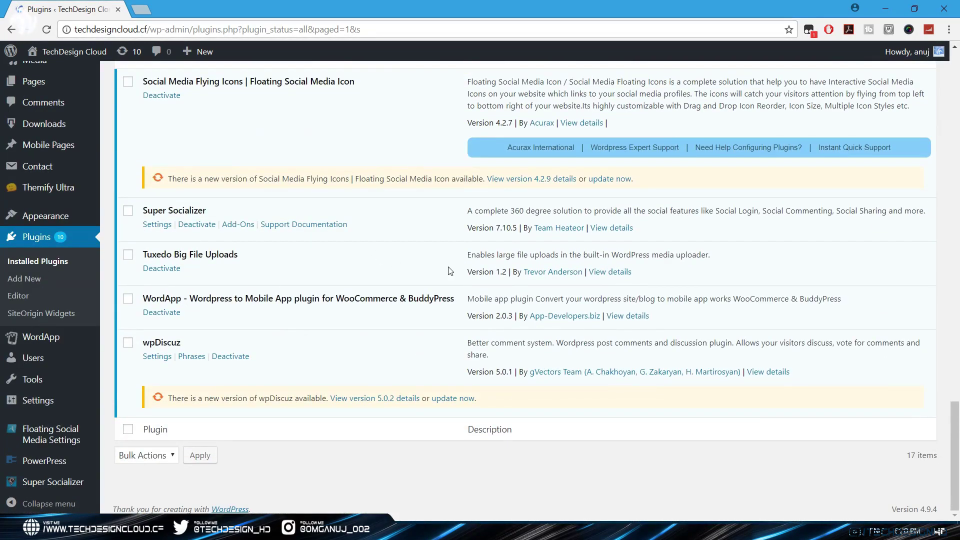
{"action": "mouse_move", "coordinate": [56, 396]}
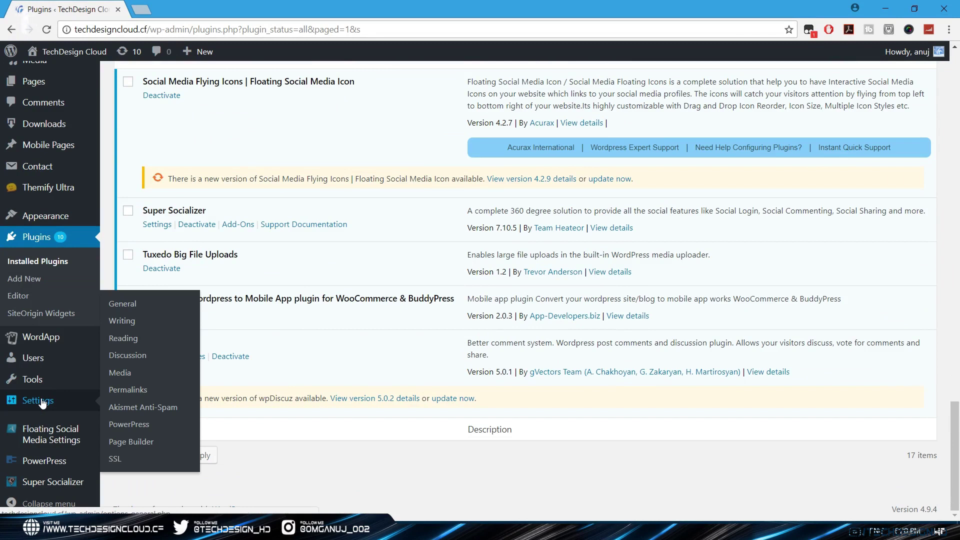
Step: In Settings > Media, change Maximum Upload Size (MB) from 0 to 1000 and save
{"action": "left_click", "coordinate": [43, 402]}
{"action": "scroll", "coordinate": [20, 425], "scroll_direction": "down", "scroll_amount": 1}
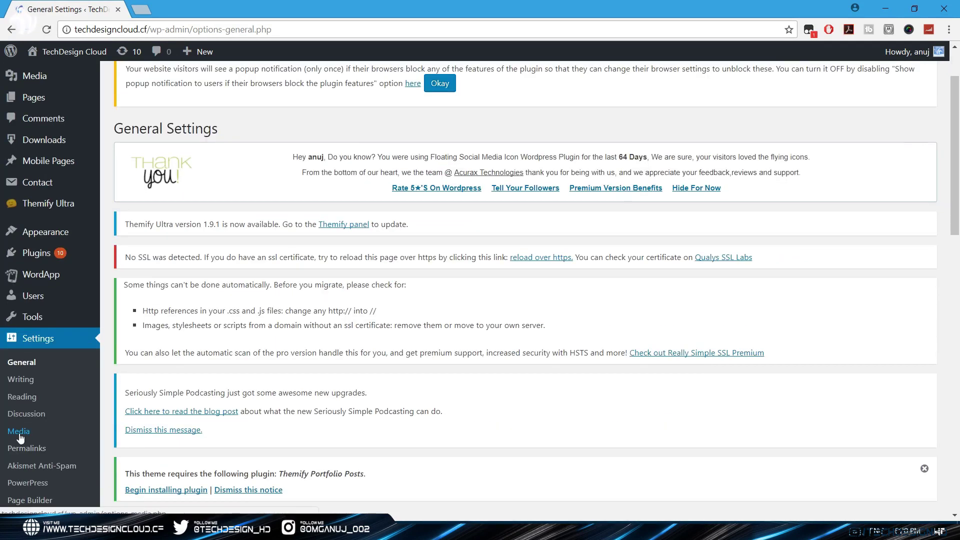
{"action": "left_click", "coordinate": [20, 435]}
{"action": "scroll", "coordinate": [185, 419], "scroll_direction": "down", "scroll_amount": 6}
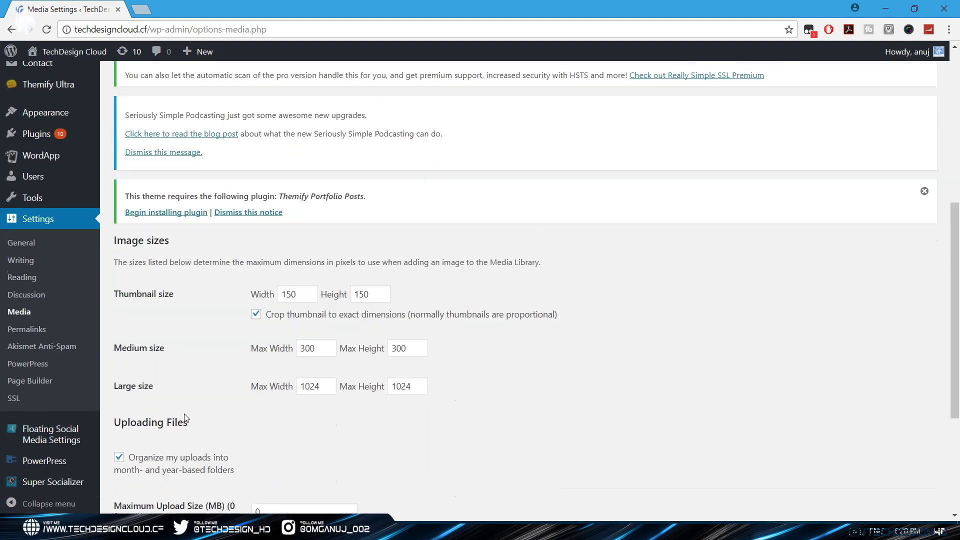
{"action": "scroll", "coordinate": [185, 418], "scroll_direction": "down", "scroll_amount": 3}
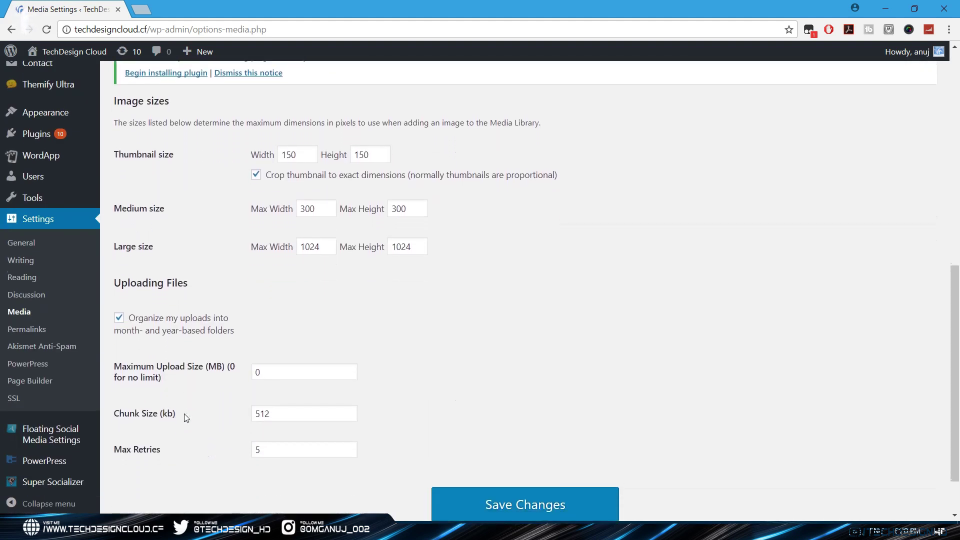
{"action": "scroll", "coordinate": [184, 414], "scroll_direction": "down", "scroll_amount": 1}
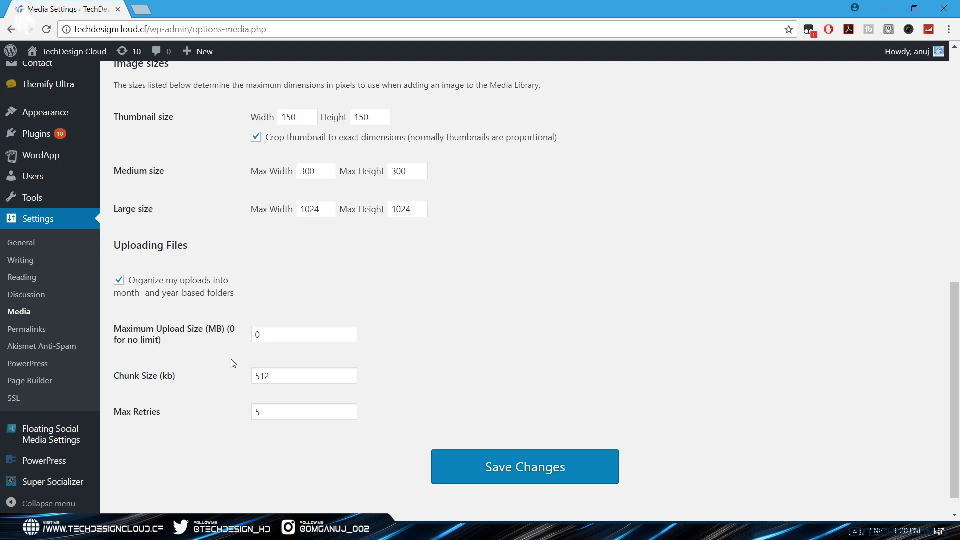
{"action": "double_click", "coordinate": [278, 336]}
{"action": "type", "text": "1000"}
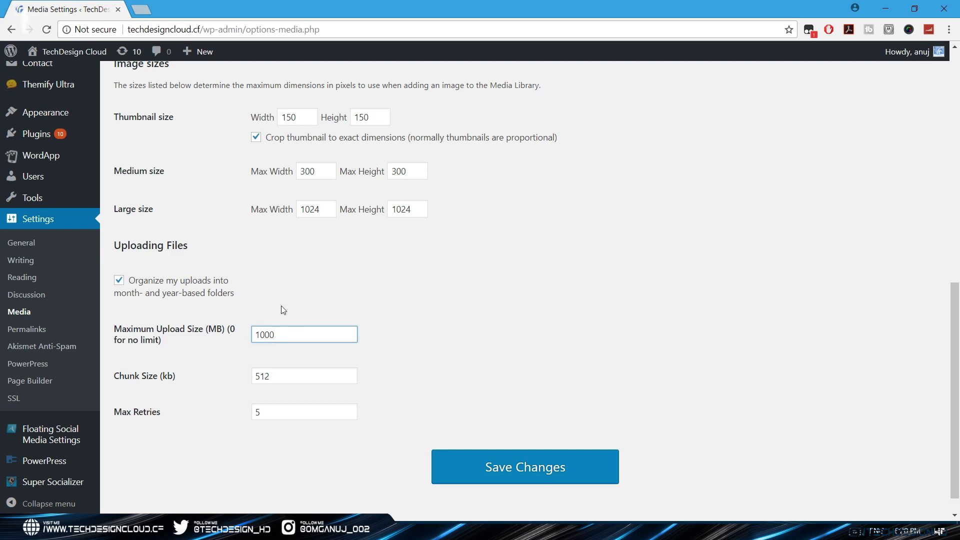
{"action": "left_click", "coordinate": [511, 471]}
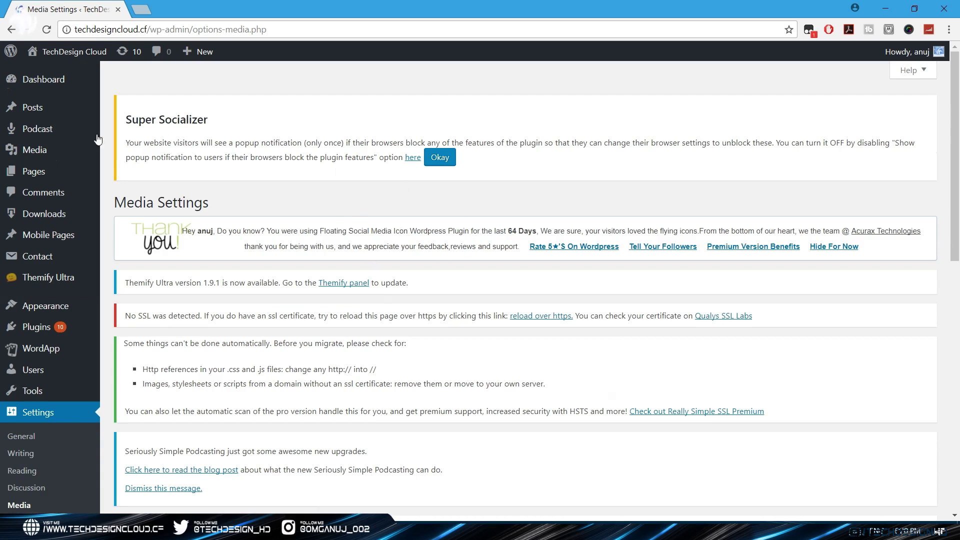
Step: Go to Media > Add New and highlight the new 1,000 MB maximum upload size
{"action": "mouse_move", "coordinate": [37, 151]}
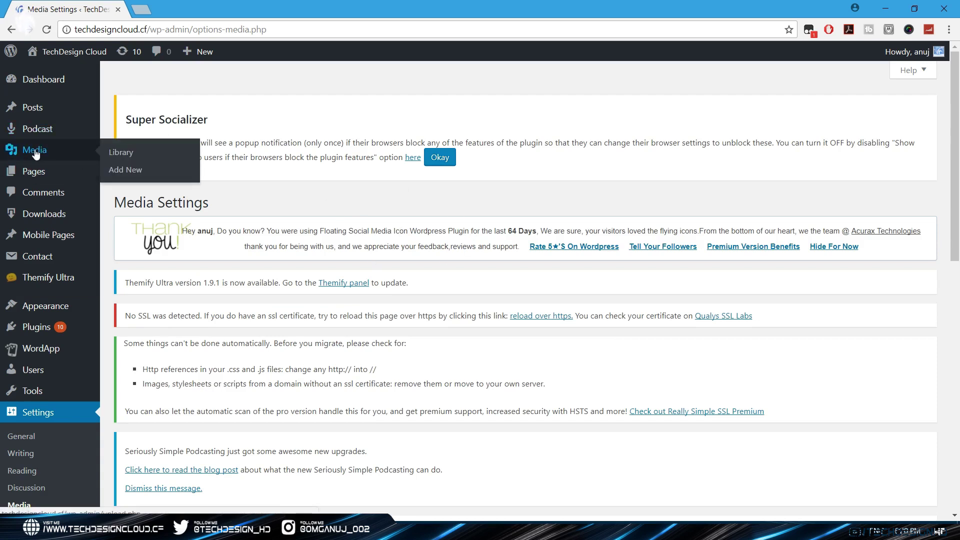
{"action": "left_click", "coordinate": [122, 171]}
{"action": "scroll", "coordinate": [210, 324], "scroll_direction": "down", "scroll_amount": 5}
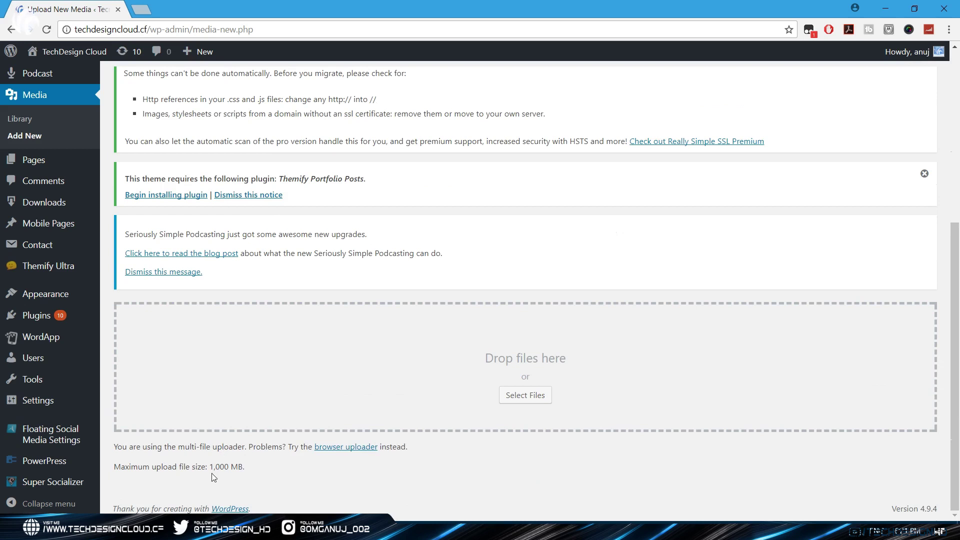
{"action": "left_click_drag", "start_coordinate": [209, 468], "coordinate": [247, 470]}
Step: Check Supreme 5000+ Font Pack.7z's properties and drop it onto the upload area
{"action": "key", "text": "super+Down"}
{"action": "left_click", "coordinate": [118, 18]}
{"action": "key", "text": "alt+Return"}
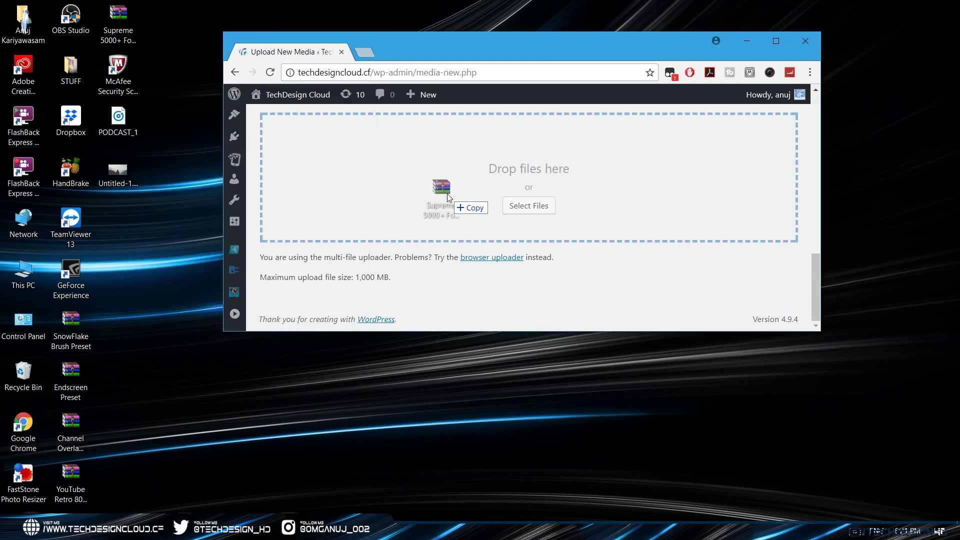
{"action": "left_click_drag", "start_coordinate": [450, 195], "coordinate": [446, 199]}
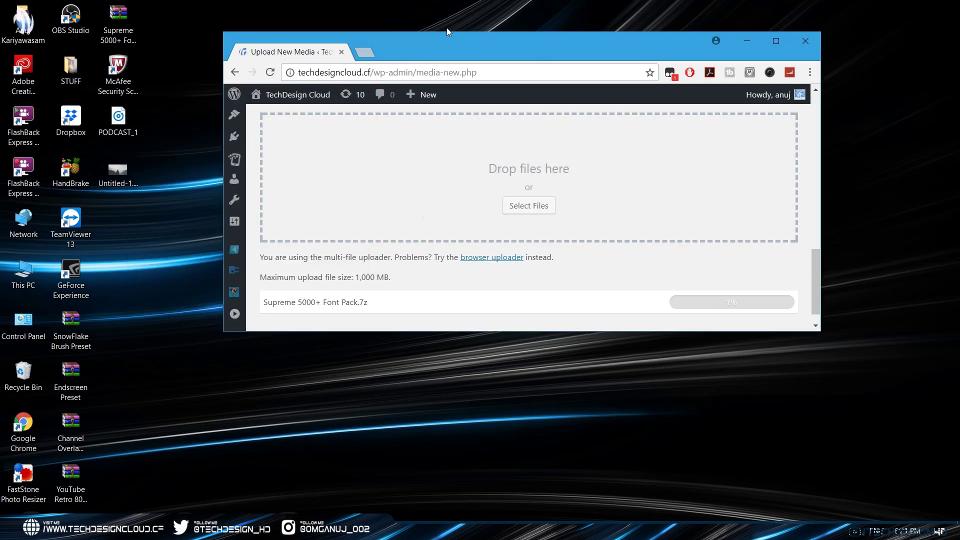
{"action": "double_click", "coordinate": [473, 43]}
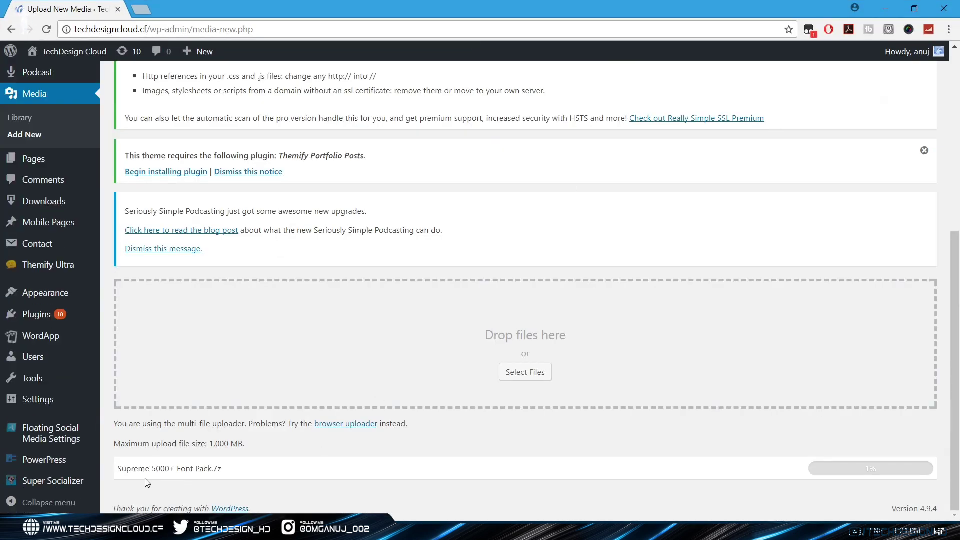